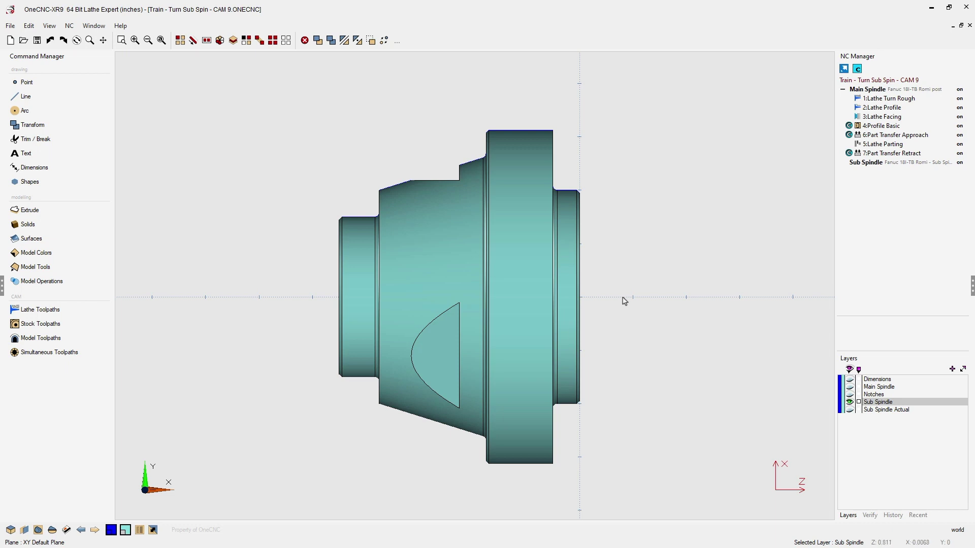
# Blank the solid model of the part so only the 2D profile on the Sub Spindle layer is displayed
pyautogui.moveTo(625, 299); pyautogui.dragTo(612, 290, button='middle')
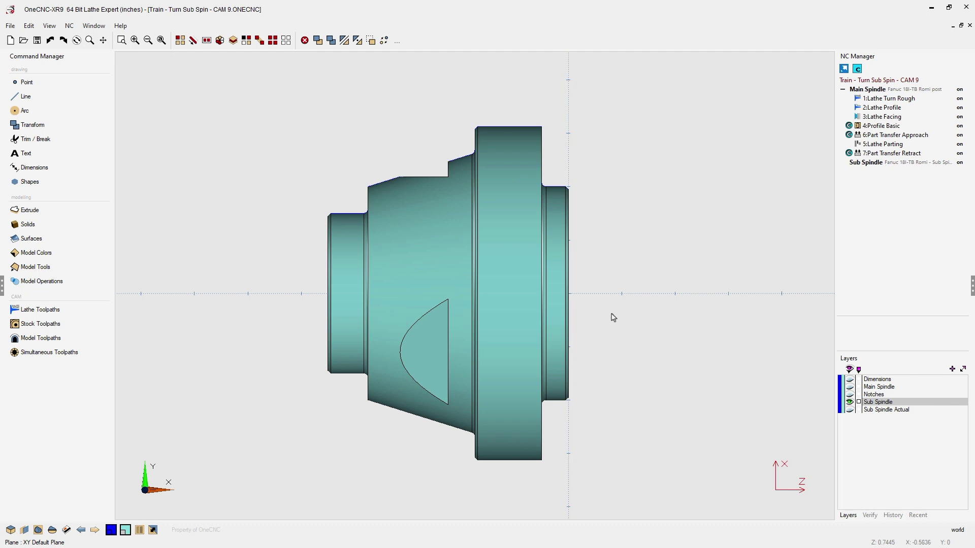
pyautogui.press('s')
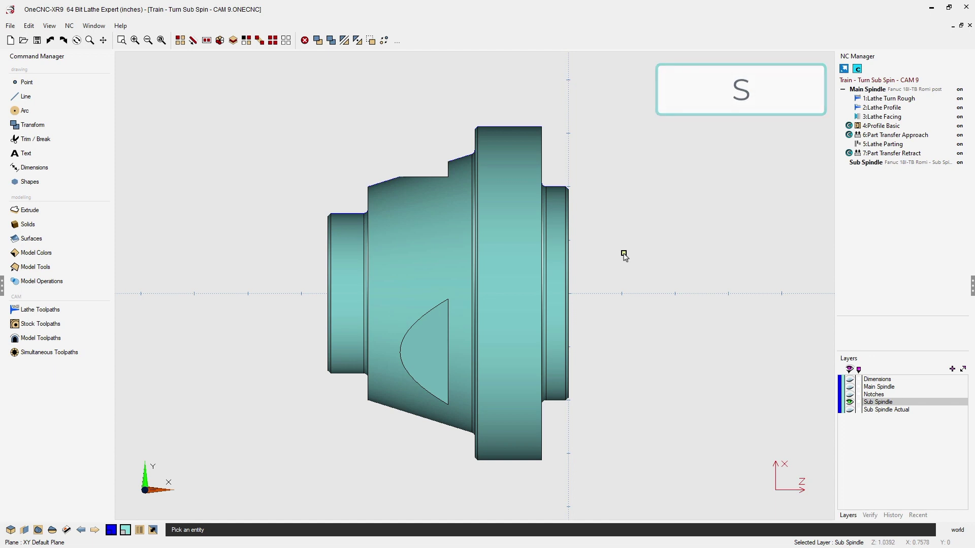
pyautogui.click(429, 261)
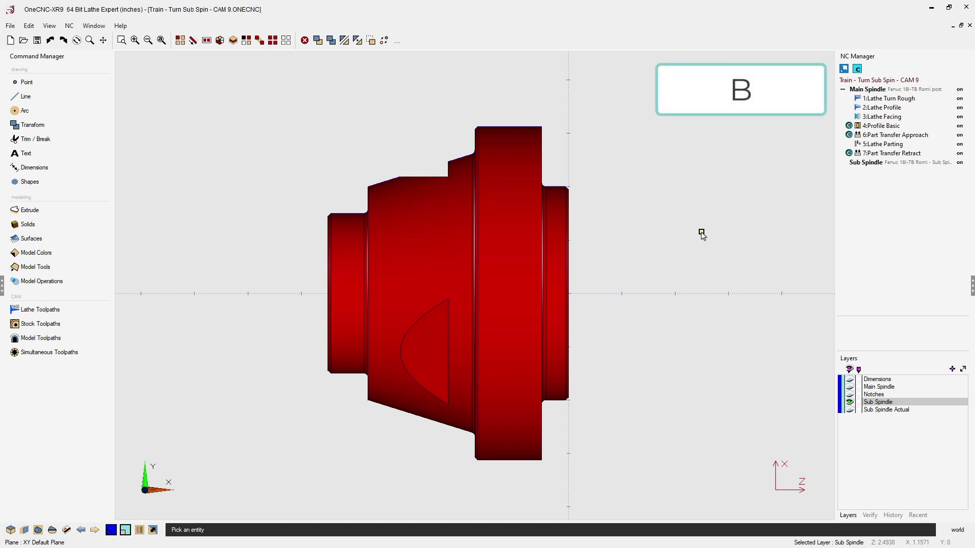
pyautogui.rightClick(701, 233)
pyautogui.scroll(2, 608, 261)
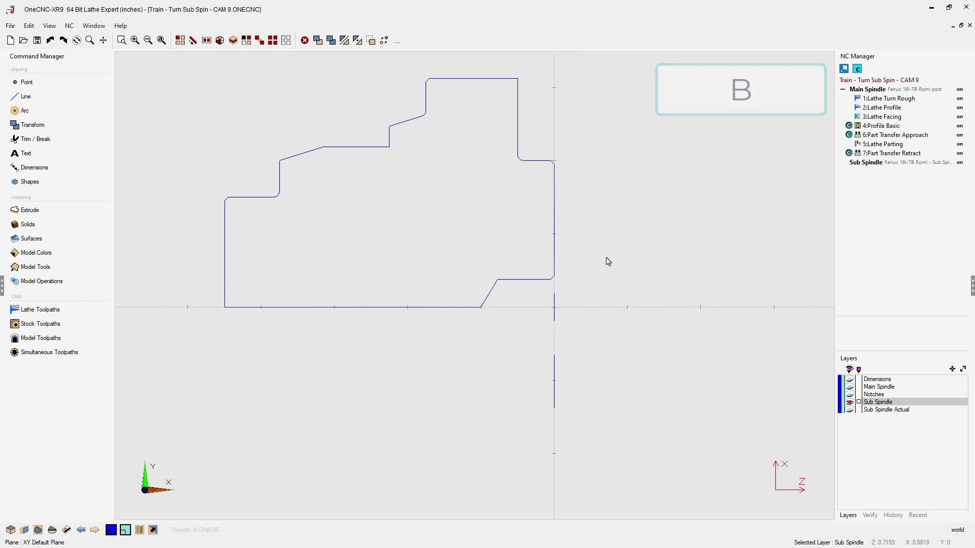
pyautogui.moveTo(577, 219); pyautogui.dragTo(649, 302, button='middle')
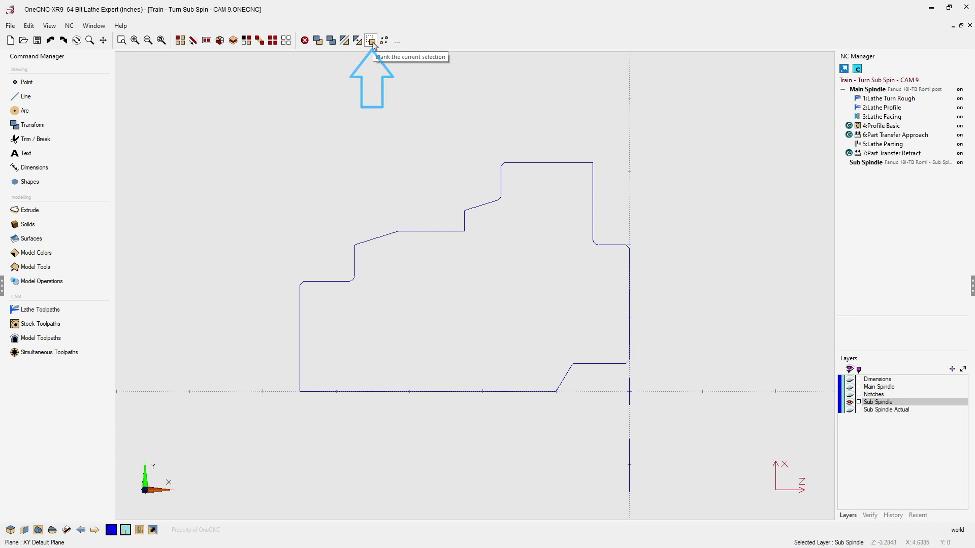
# Start a Turn / face roughing toolpath and chain the profile from the front-face outer chamfer to the flange's outer diameter line
pyautogui.scroll(2, 432, 313)
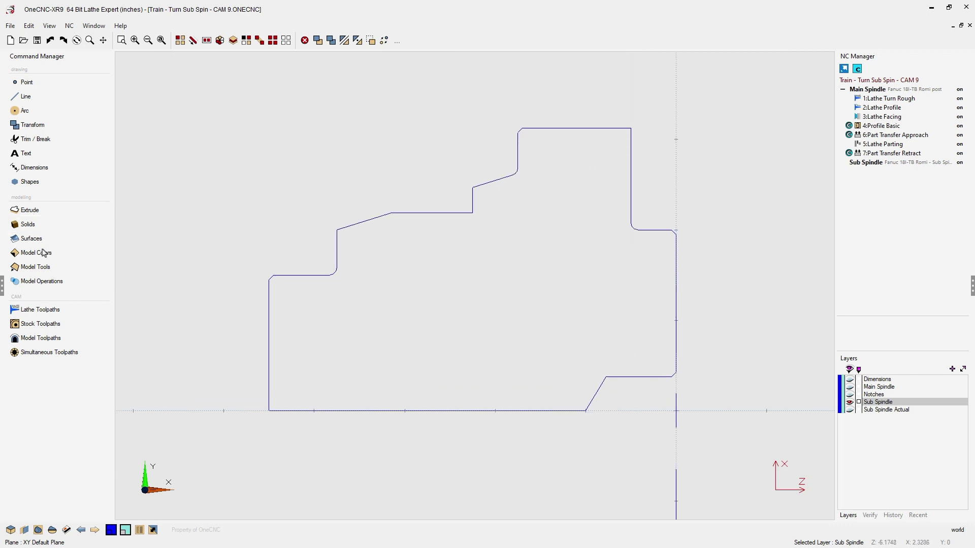
pyautogui.click(41, 311)
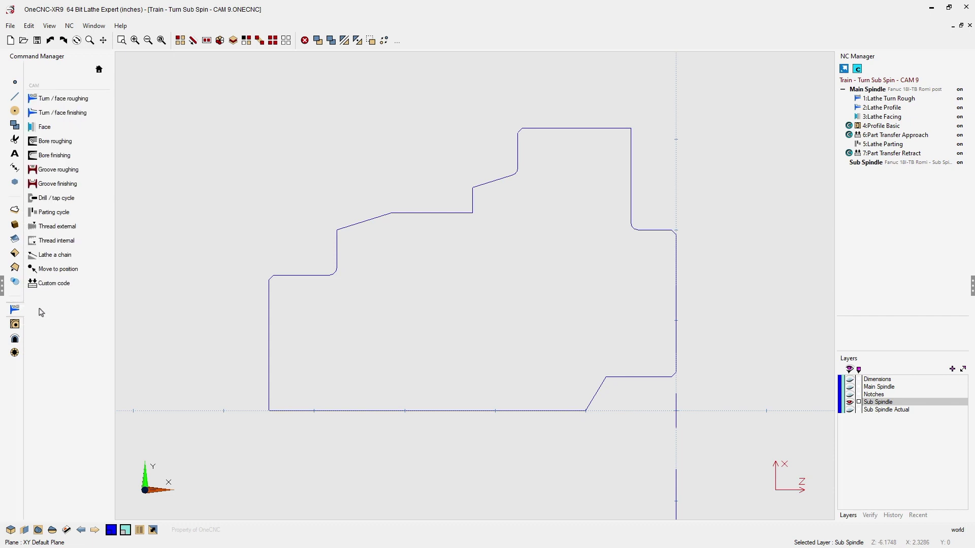
pyautogui.click(67, 102)
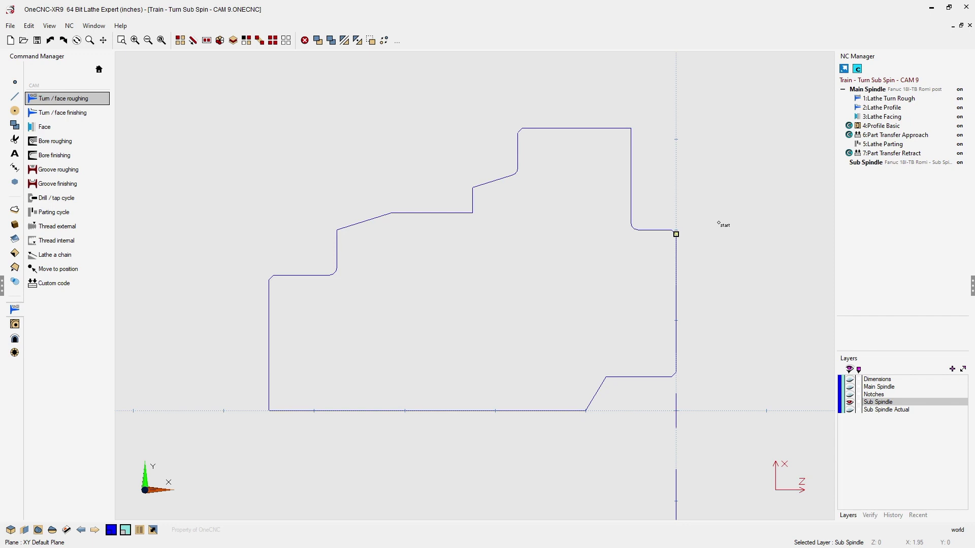
pyautogui.scroll(3, 718, 223)
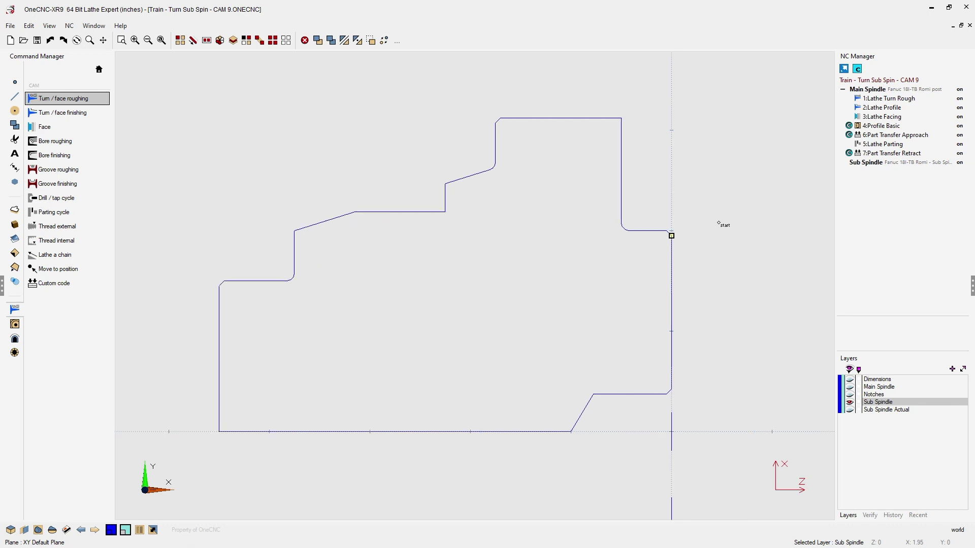
pyautogui.moveTo(666, 220); pyautogui.dragTo(646, 309, button='middle')
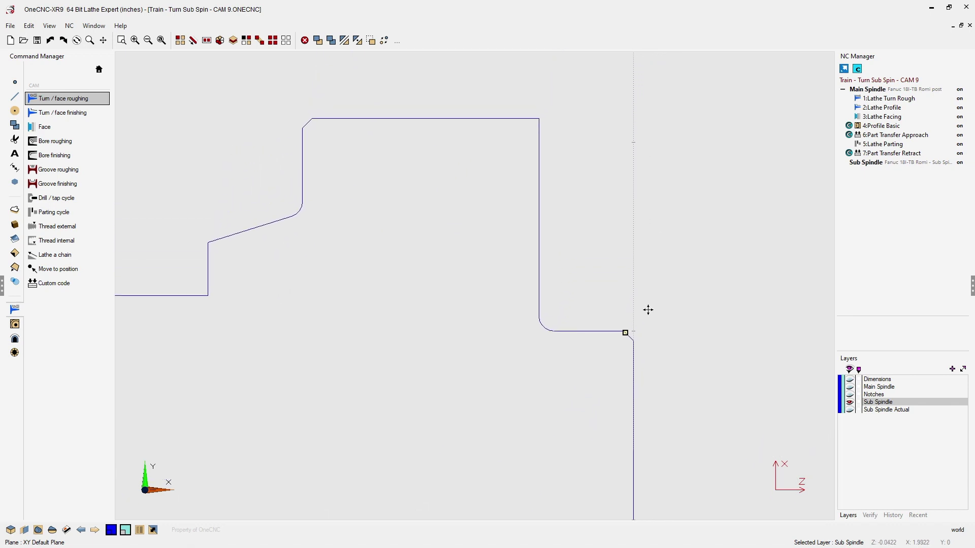
pyautogui.click(634, 334)
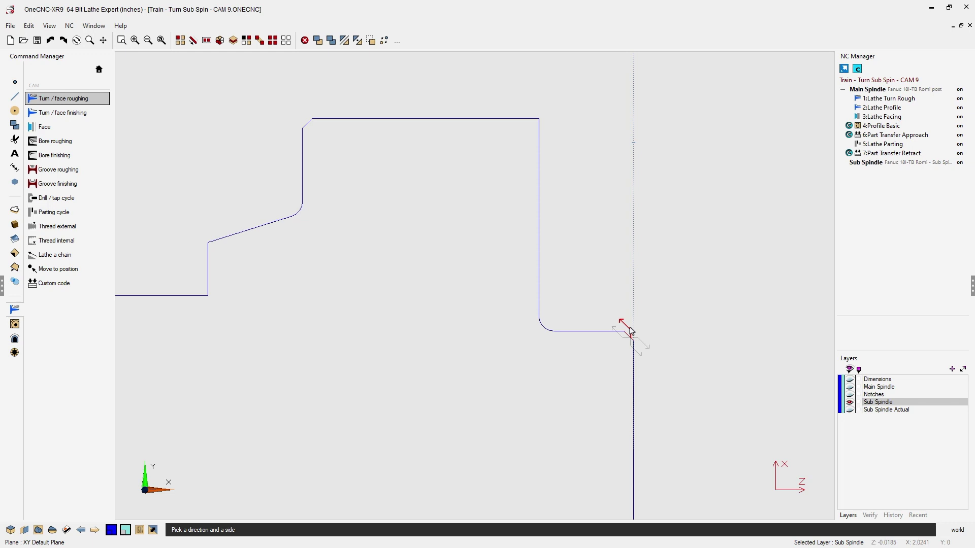
pyautogui.click(628, 329)
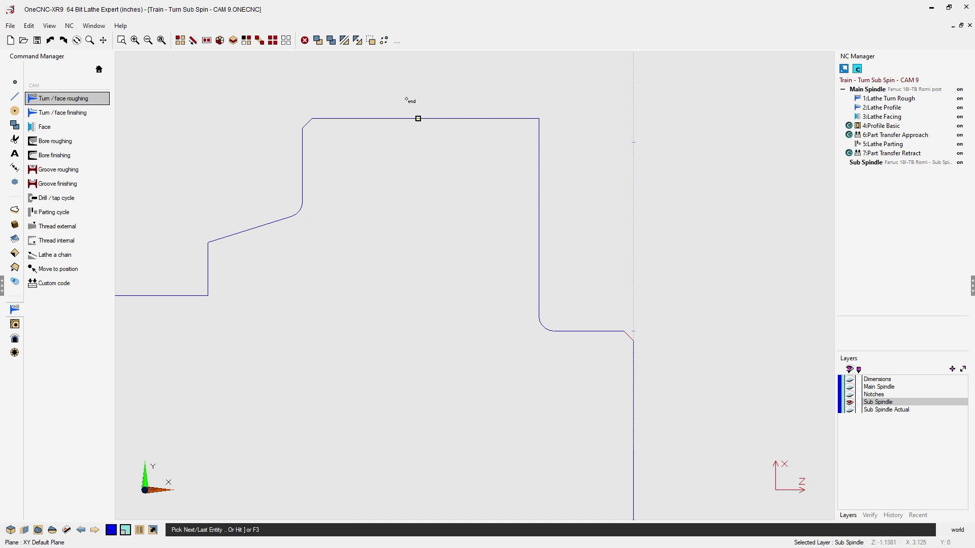
pyautogui.click(327, 114)
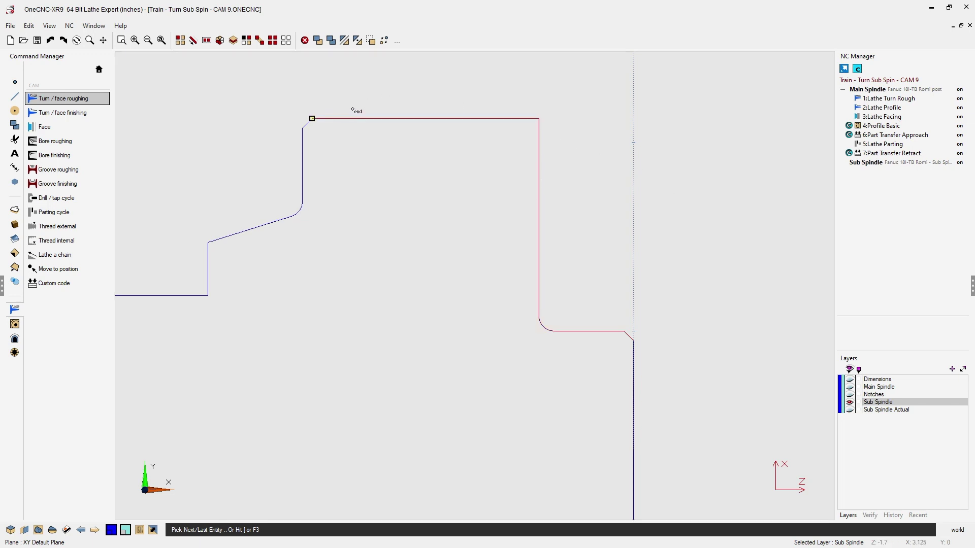
pyautogui.rightClick(425, 223)
pyautogui.moveTo(496, 102); pyautogui.dragTo(405, 68)
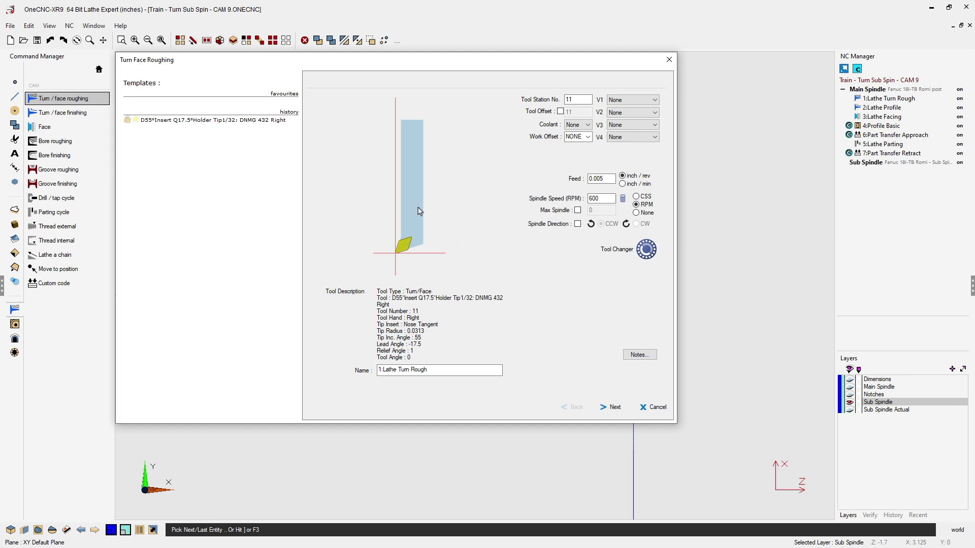
# Examine the recent and in-use tools in the Tool Changer, checking the geometry of tools 0 through 5
pyautogui.click(648, 255)
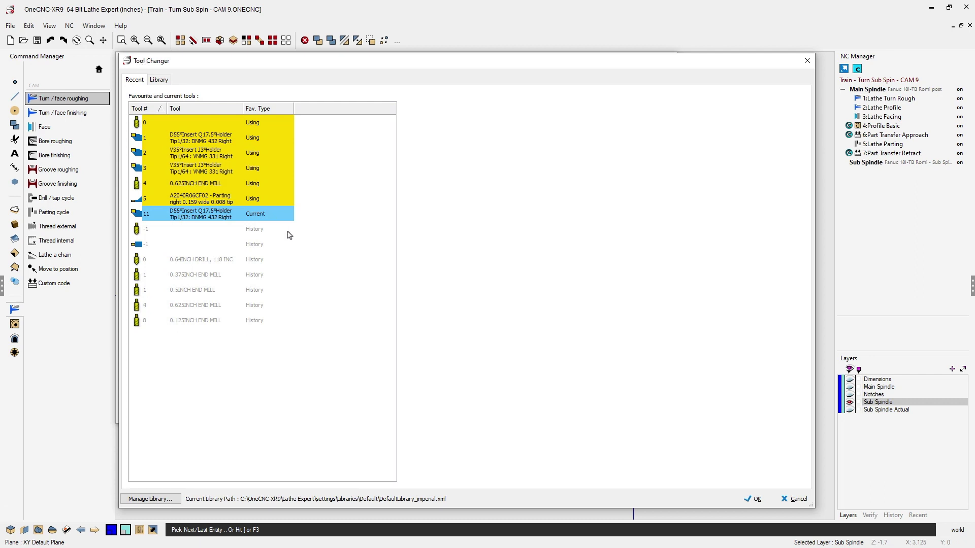
pyautogui.click(169, 127)
pyautogui.click(176, 139)
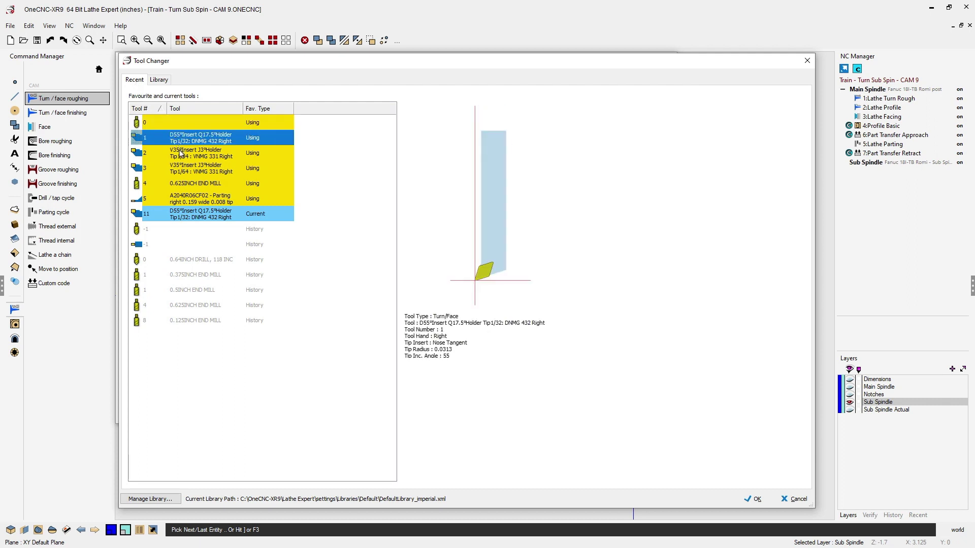
pyautogui.click(182, 154)
pyautogui.click(184, 169)
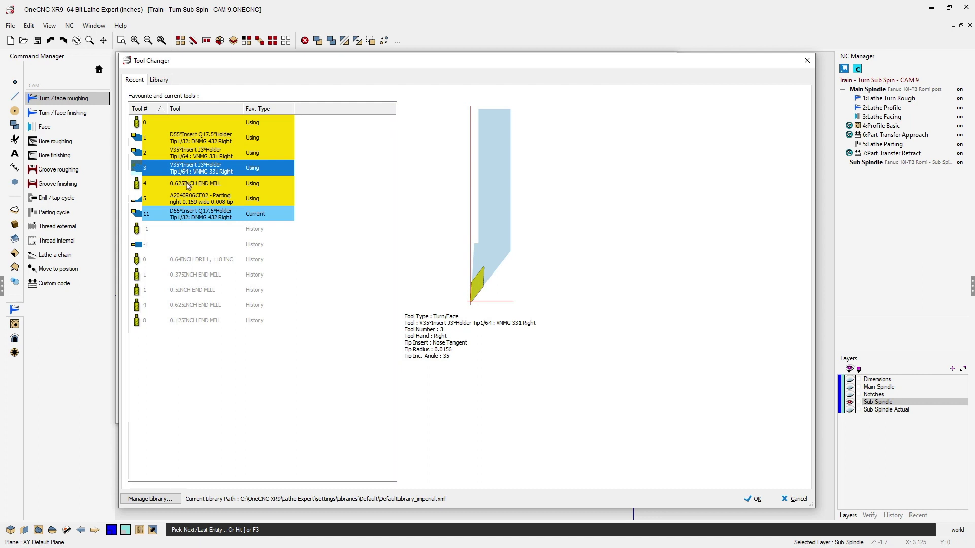
pyautogui.click(186, 183)
pyautogui.click(191, 200)
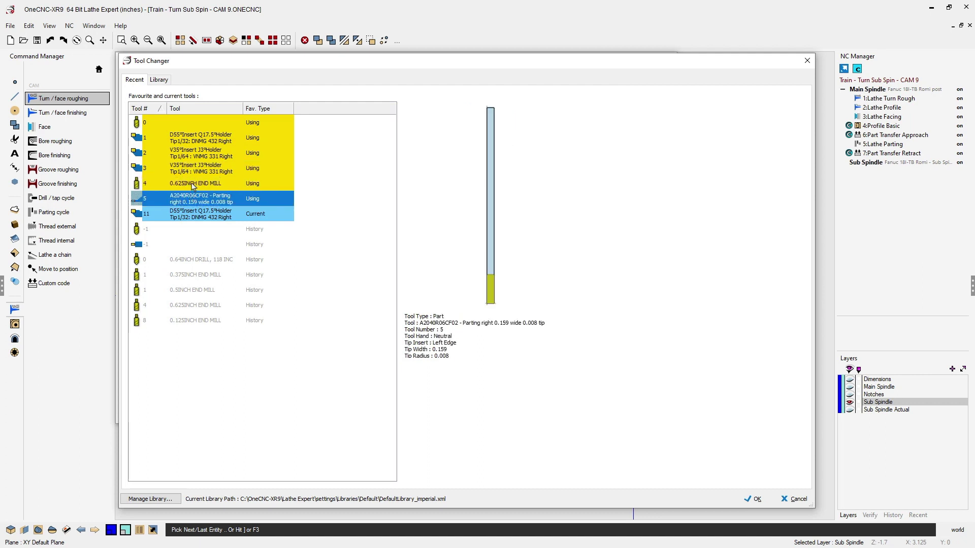
pyautogui.click(193, 184)
pyautogui.click(199, 173)
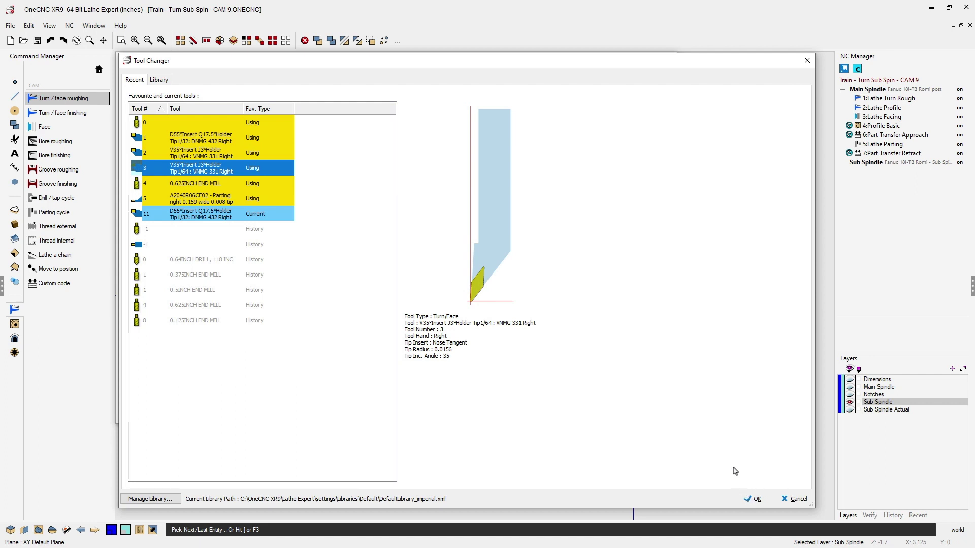
# Browse the tool library's other tool types, from Bore and Groove through threading tools to Ball, End and Bull mills
pyautogui.click(161, 80)
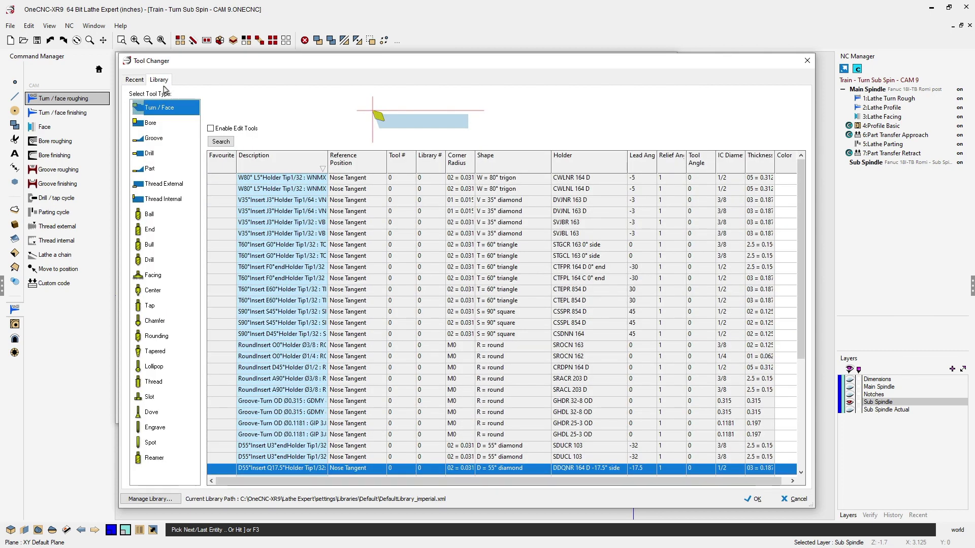
pyautogui.click(155, 127)
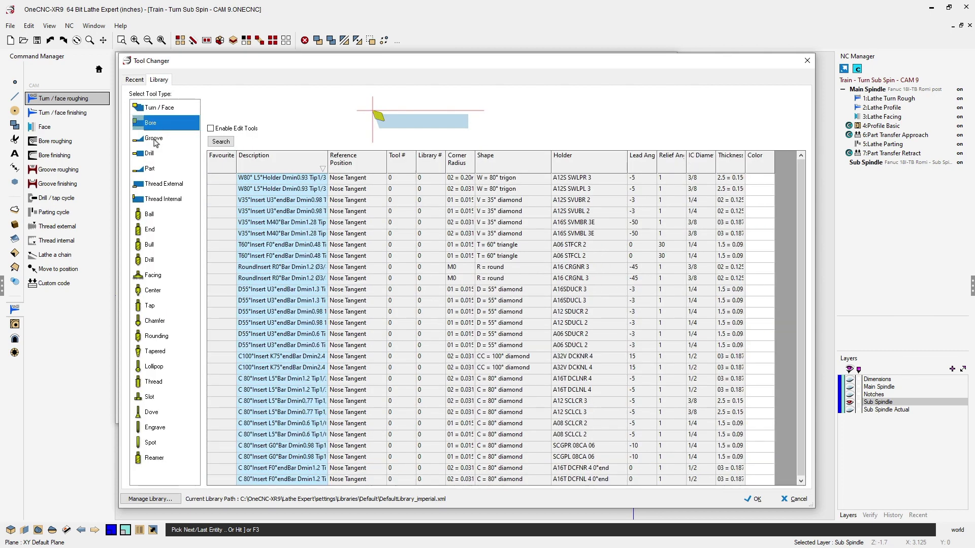
pyautogui.click(155, 140)
pyautogui.click(152, 154)
pyautogui.click(154, 172)
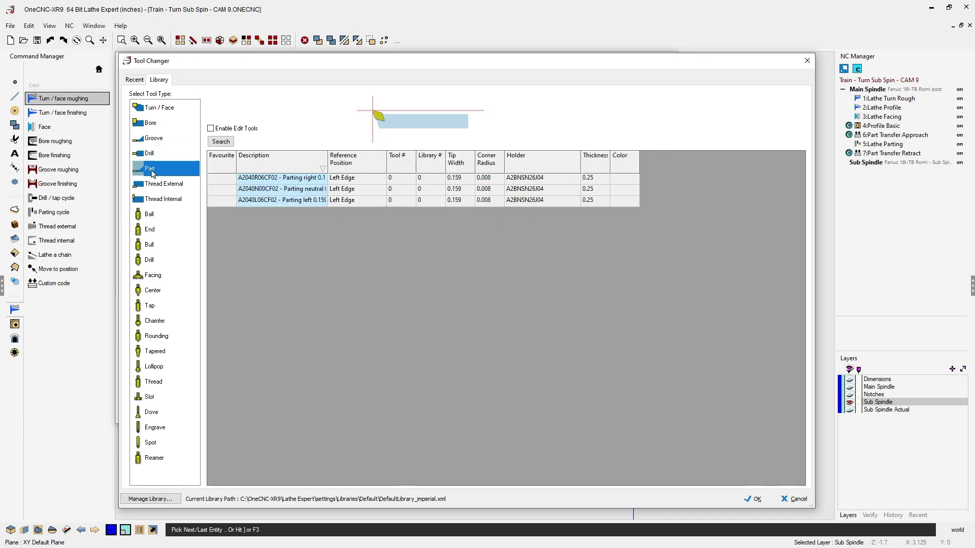
pyautogui.click(153, 186)
pyautogui.click(153, 200)
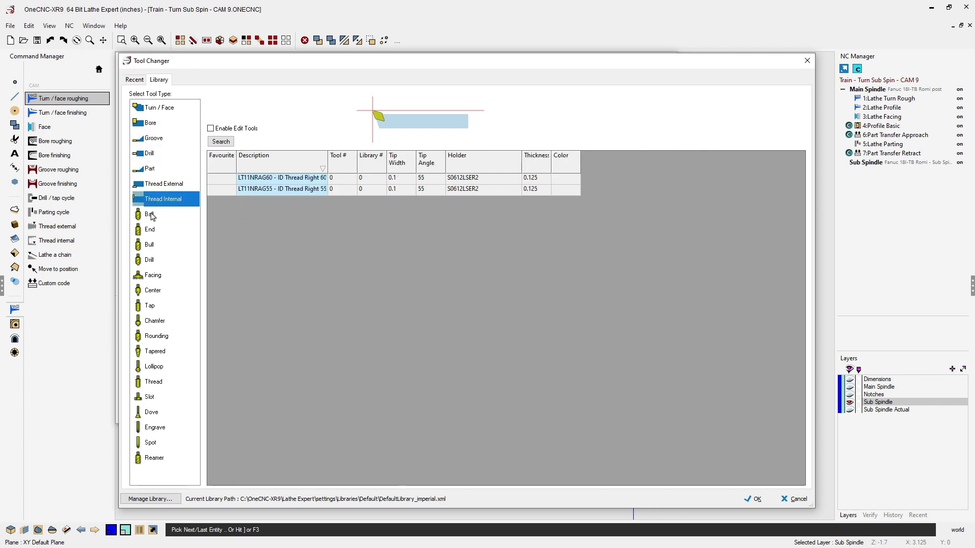
pyautogui.click(152, 216)
pyautogui.click(152, 232)
pyautogui.click(153, 245)
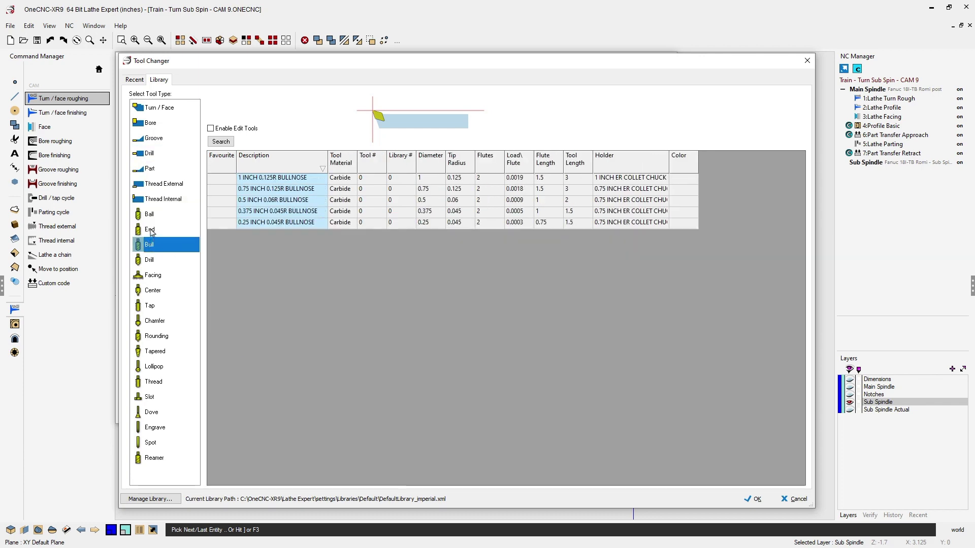
# Load the 55° diamond Turn / Face tool with holder DDQNR 164 D -17.5° side from the library into the roughing operation
pyautogui.click(163, 108)
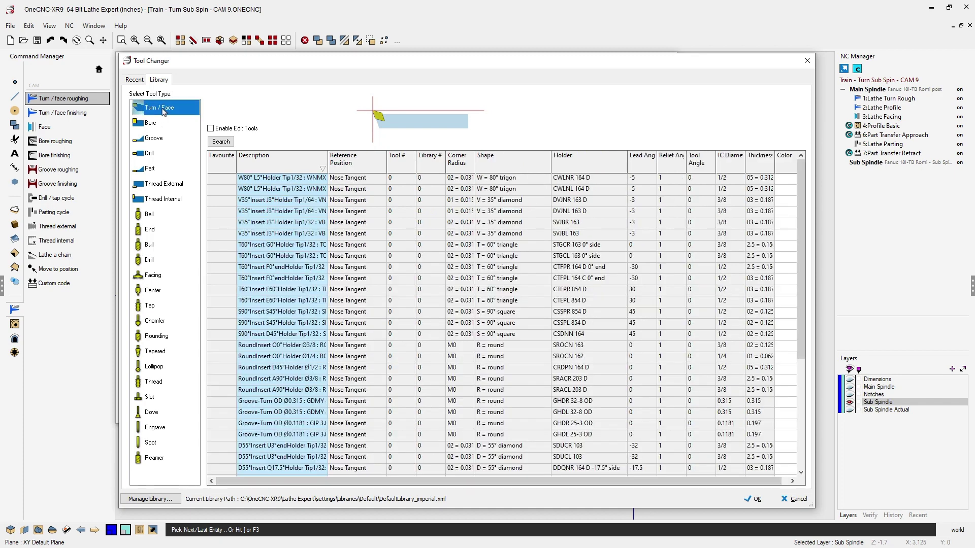
pyautogui.scroll(-10, 322, 249)
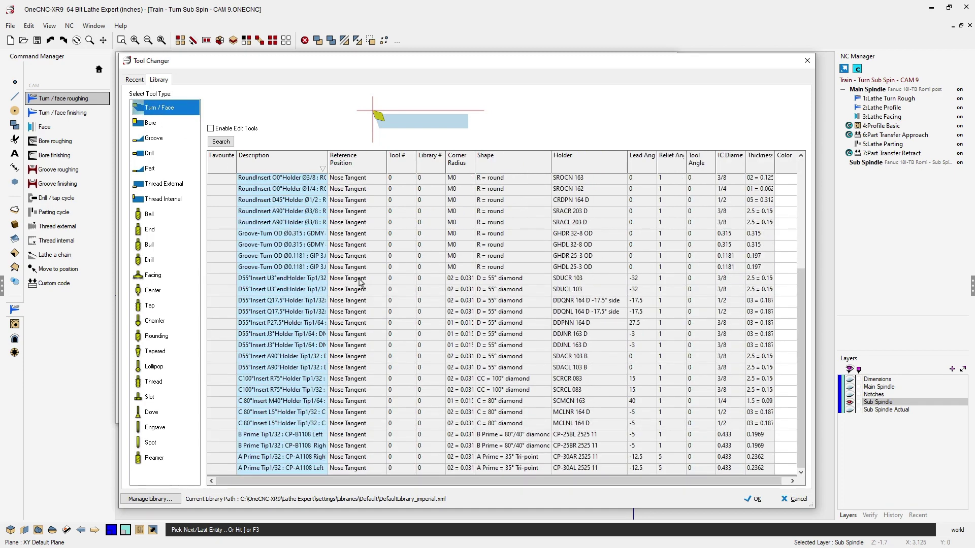
pyautogui.click(261, 279)
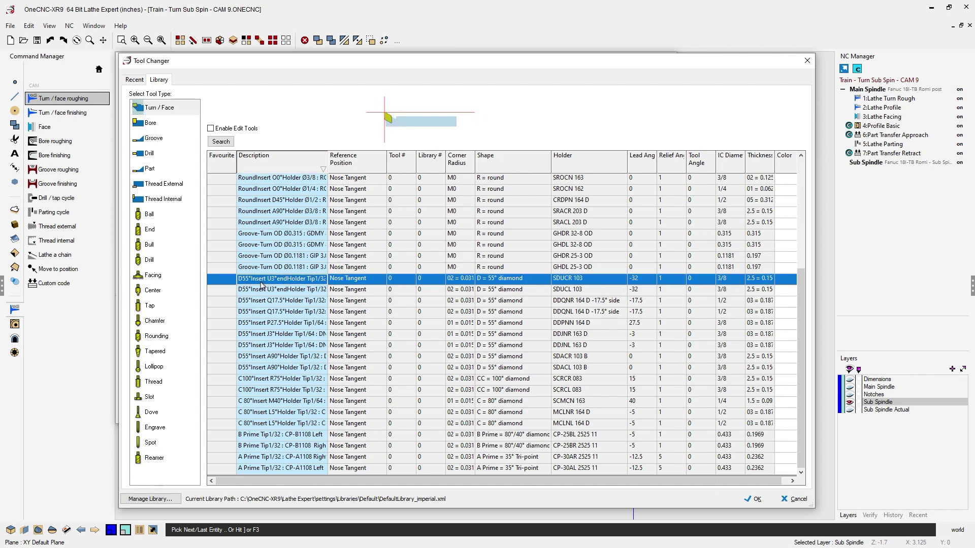
pyautogui.press('Down')
pyautogui.press('Down')
pyautogui.press('Down')
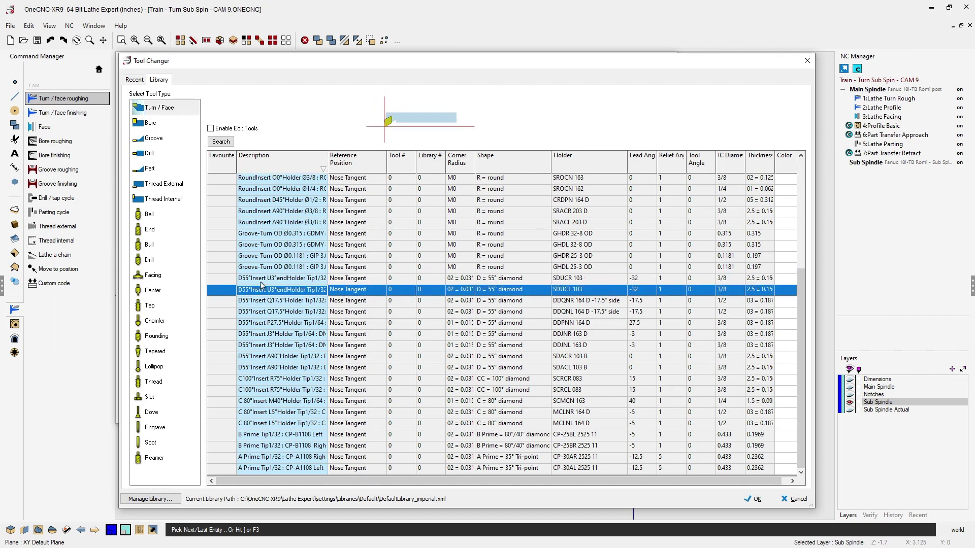
pyautogui.press('Down')
pyautogui.press('Down')
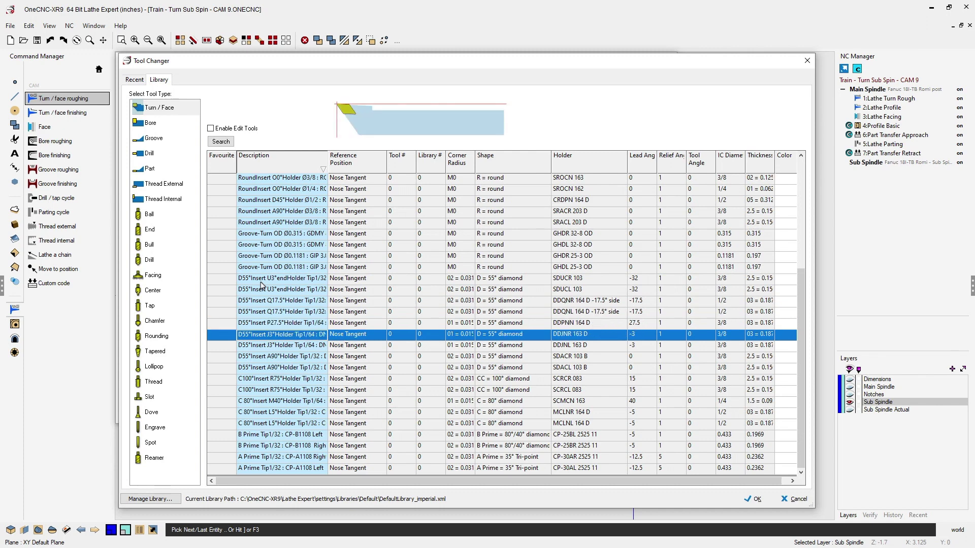
pyautogui.press('Up')
pyautogui.press('Up')
pyautogui.press('Up')
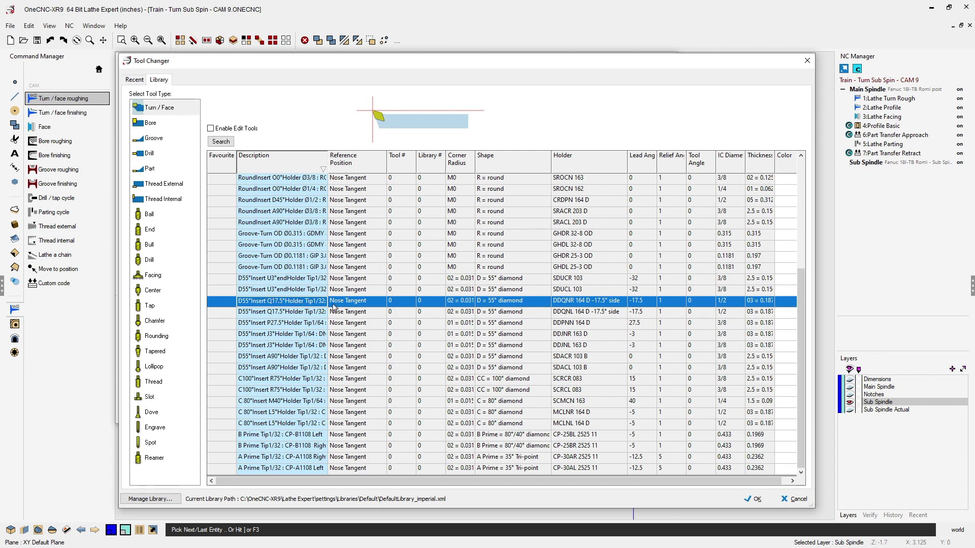
pyautogui.click(755, 500)
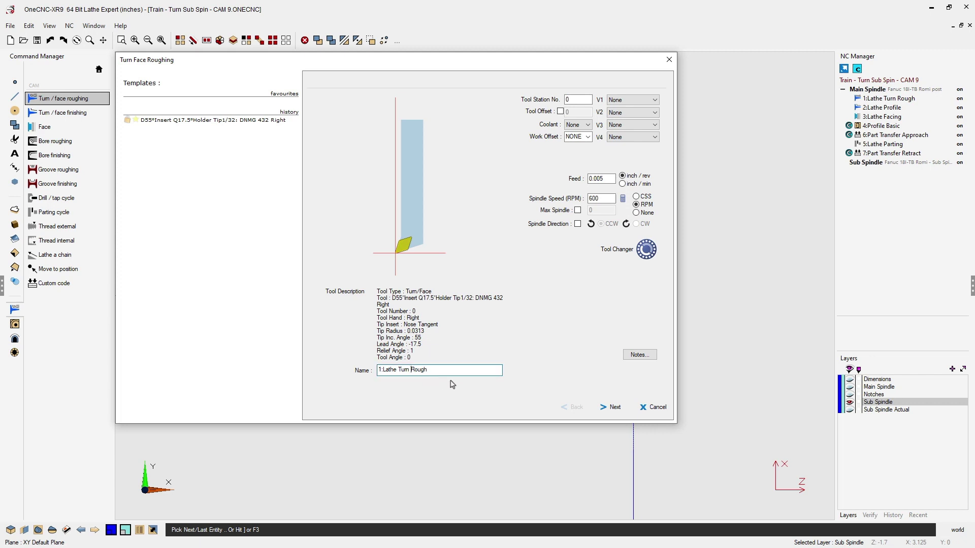
# Name the roughing operation "1:Rough Sub Spindle" and set its tool station number to 11
pyautogui.press('BackSpace')
pyautogui.press('BackSpace')
pyautogui.press('BackSpace')
pyautogui.press('BackSpace')
pyautogui.press('BackSpace')
pyautogui.press('BackSpace')
pyautogui.press('BackSpace')
pyautogui.press('BackSpace')
pyautogui.press('BackSpace')
pyautogui.press('BackSpace')
pyautogui.press('BackSpace')
pyautogui.write('Sub Spindle')
pyautogui.doubleClick(576, 103)
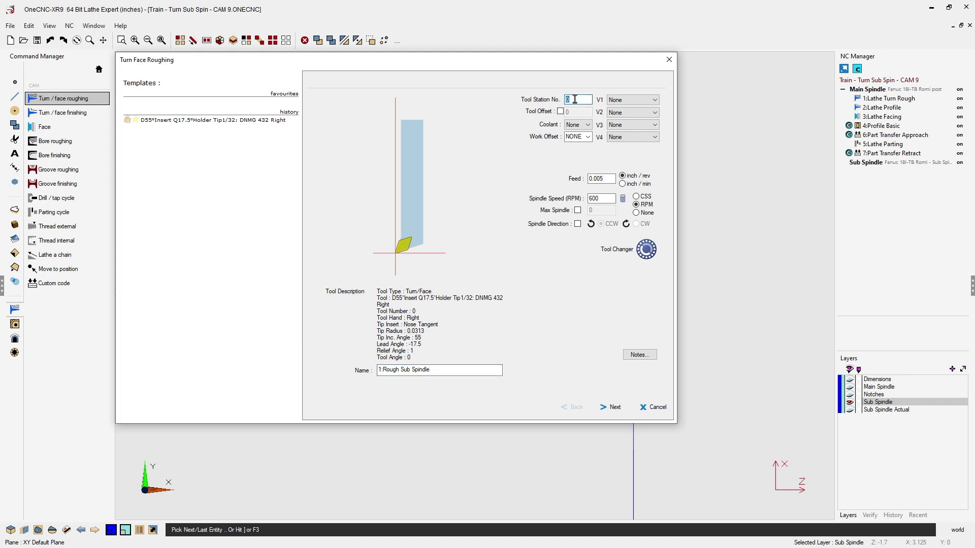
pyautogui.write('11')
# Review the feed and speed calculator and the tool notes of the roughing operation without entering anything
pyautogui.click(622, 198)
pyautogui.moveTo(427, 137); pyautogui.dragTo(420, 87)
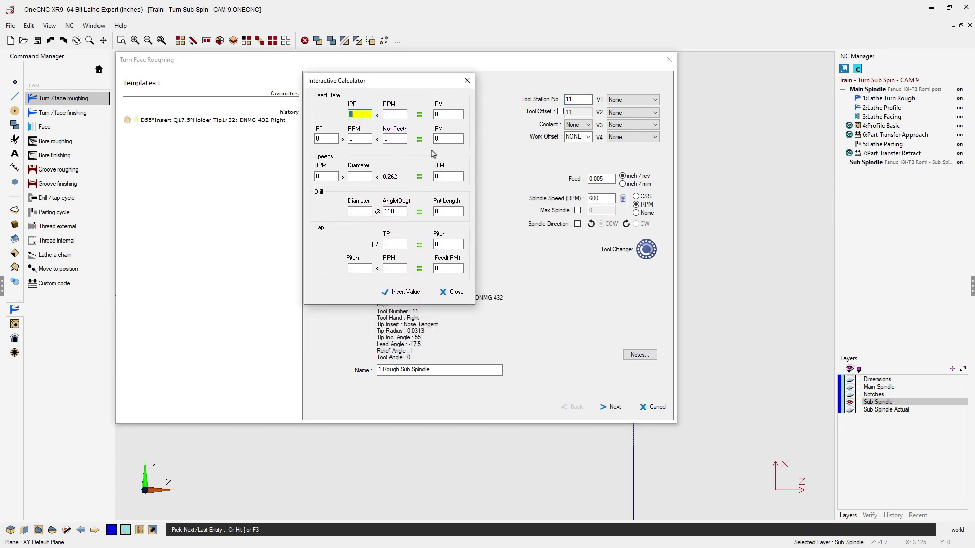
pyautogui.click(466, 80)
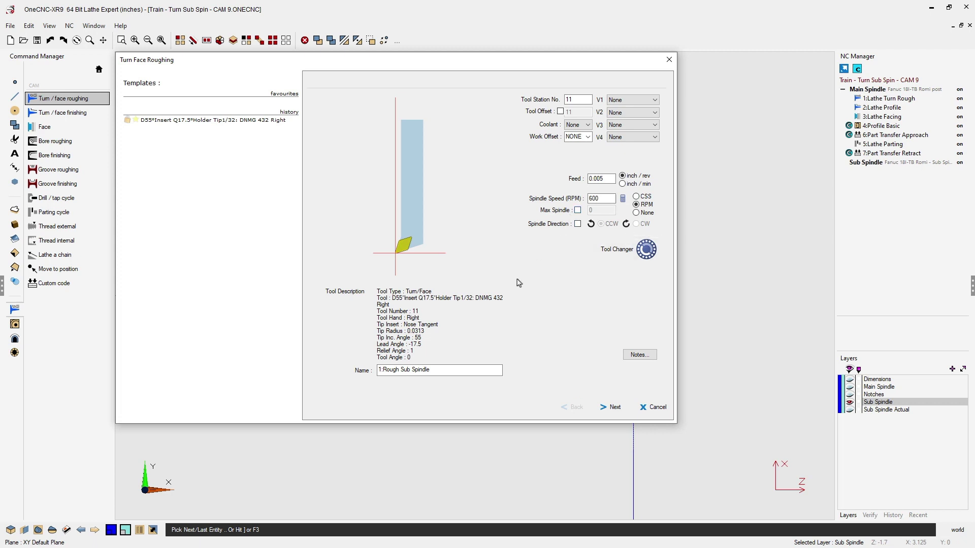
pyautogui.click(639, 357)
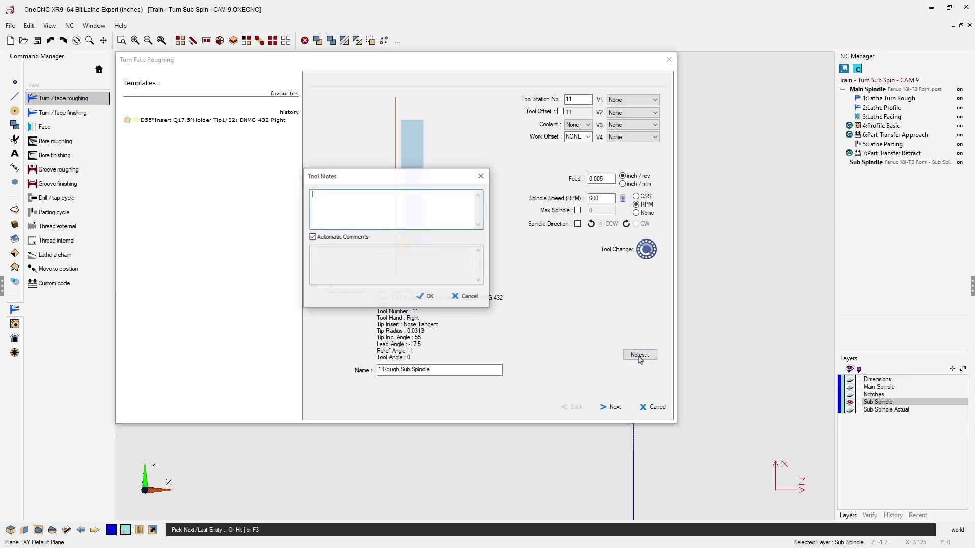
pyautogui.moveTo(377, 181); pyautogui.dragTo(382, 88)
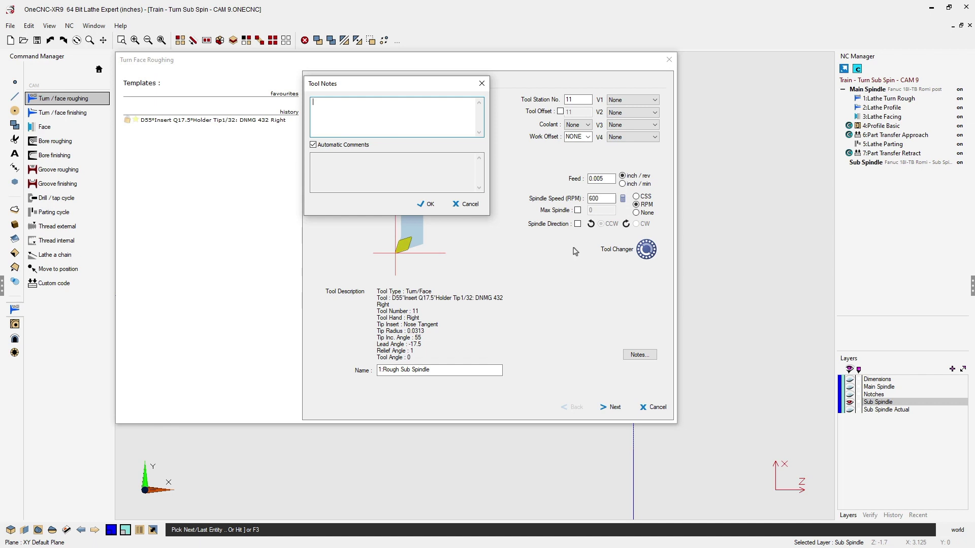
pyautogui.click(468, 205)
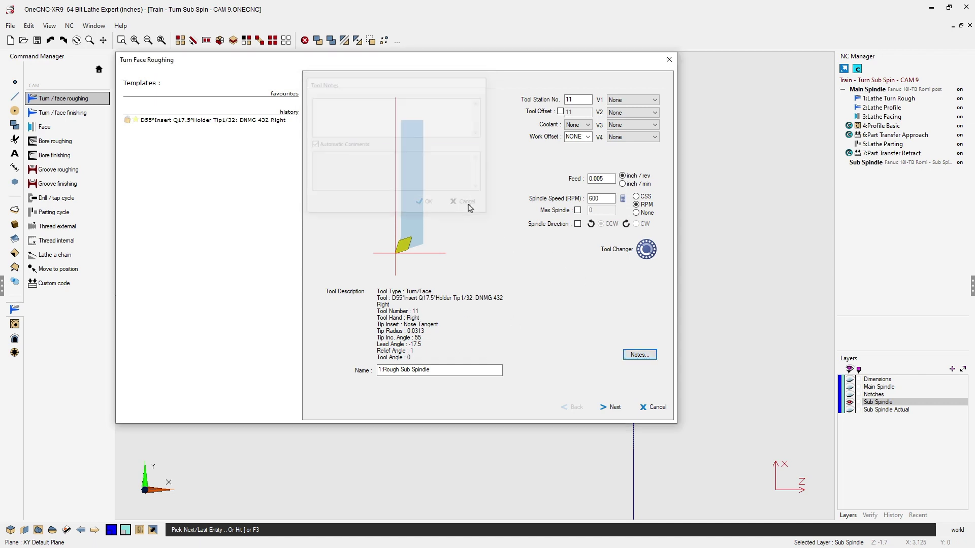
# Compare the X and Z clearance move styles and set the operation's clearance style to No Move
pyautogui.click(614, 408)
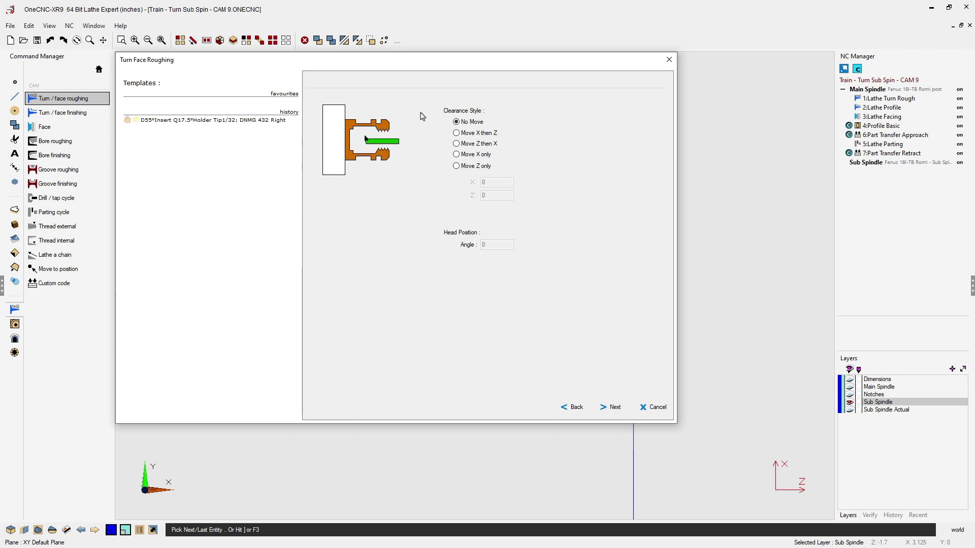
pyautogui.click(457, 133)
pyautogui.click(456, 143)
pyautogui.click(456, 154)
pyautogui.click(456, 166)
pyautogui.click(456, 155)
pyautogui.click(457, 143)
pyautogui.click(457, 134)
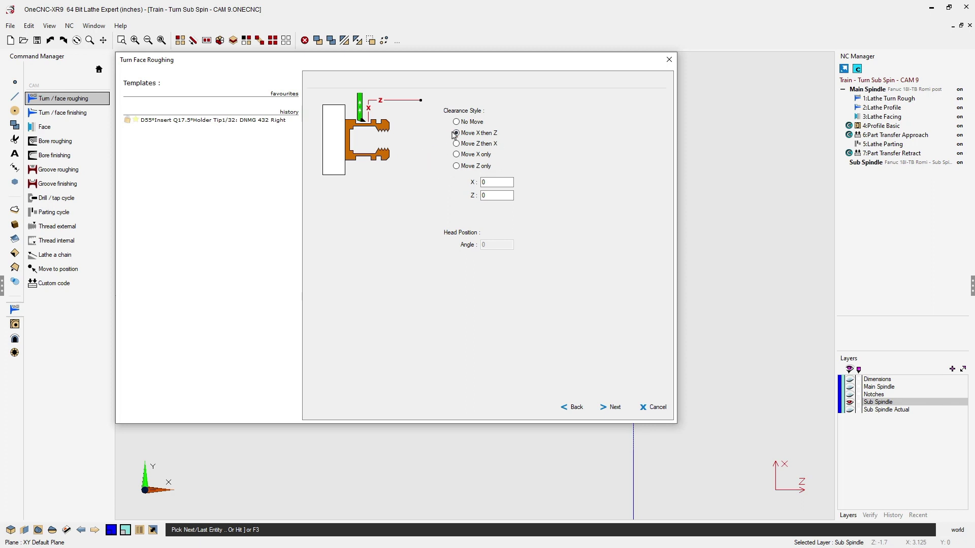
pyautogui.click(456, 122)
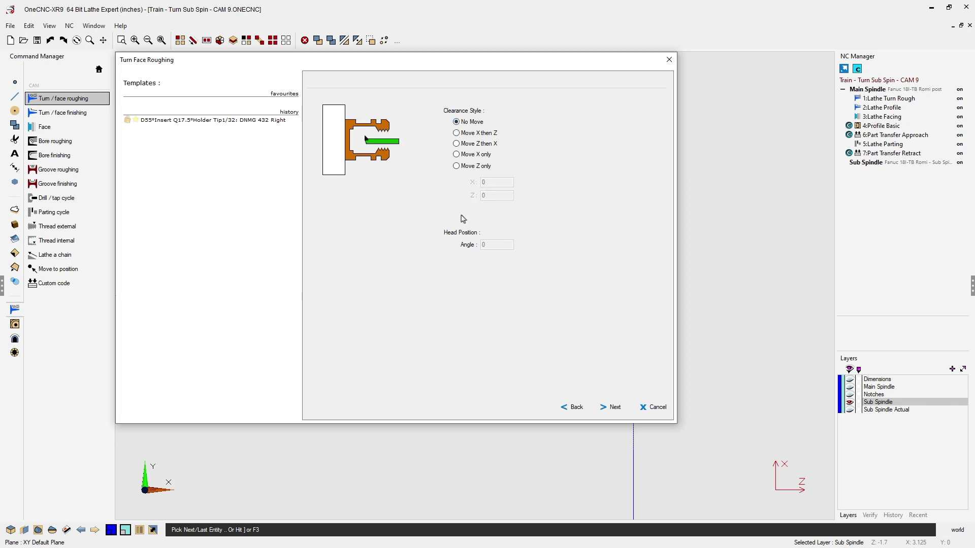
pyautogui.click(614, 408)
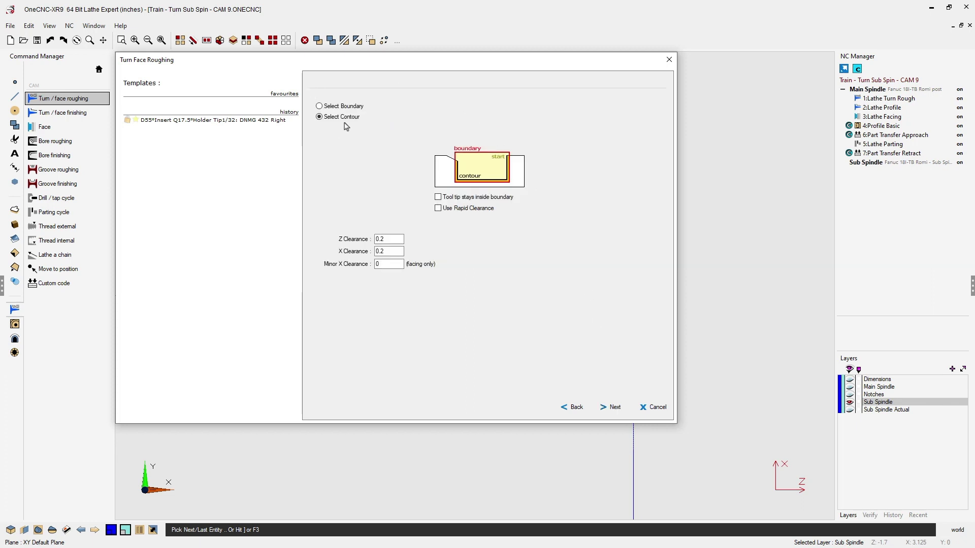
# Try the Select Boundary option for the roughing area and compare it with the part profile
pyautogui.click(319, 107)
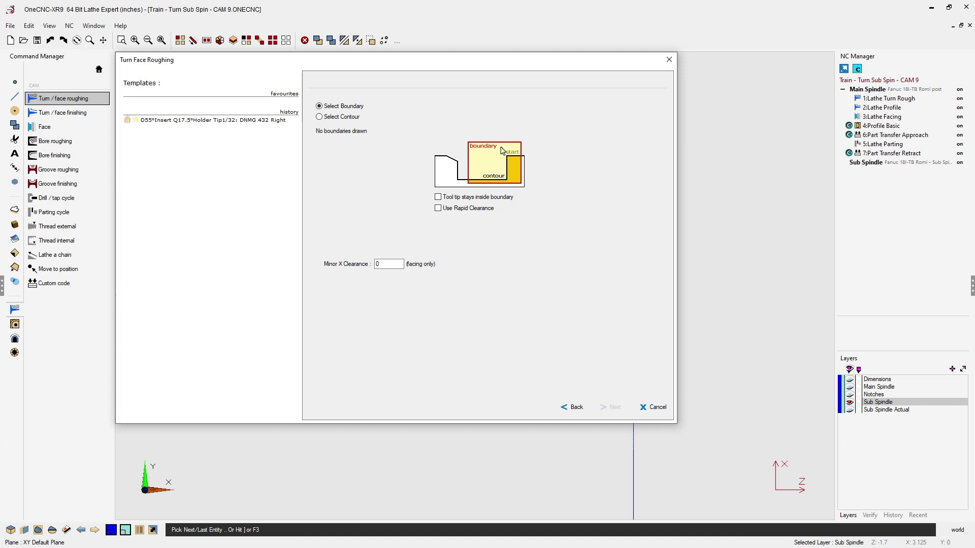
pyautogui.moveTo(505, 63); pyautogui.dragTo(385, 381)
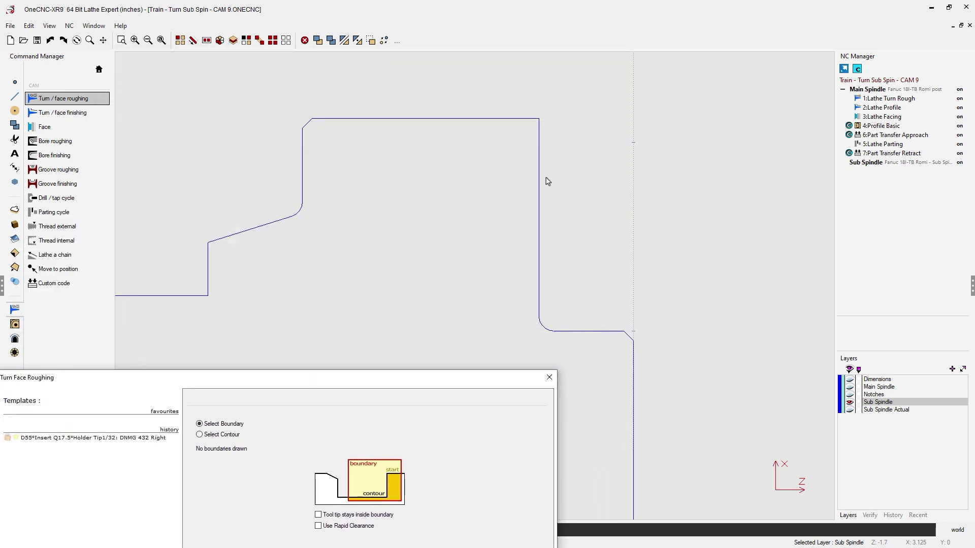
pyautogui.click(472, 84)
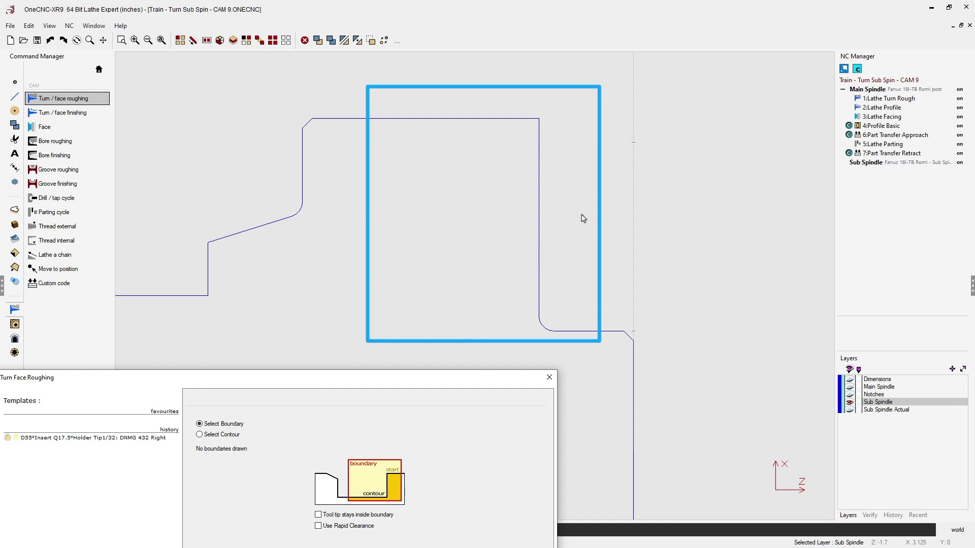
pyautogui.moveTo(478, 381); pyautogui.dragTo(599, 65)
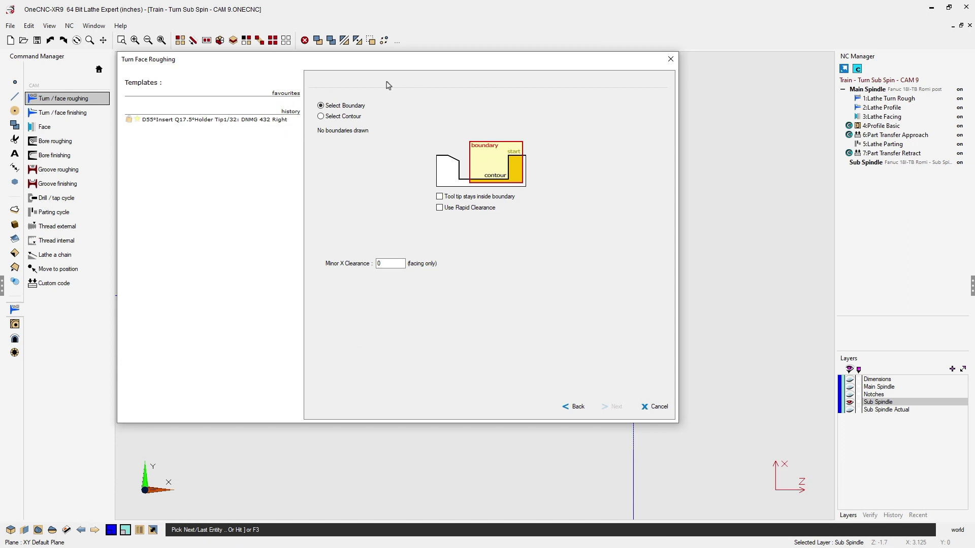
# Define the roughing area with Select Contour, checking the clearance settings against the part profile
pyautogui.click(320, 117)
pyautogui.moveTo(406, 64); pyautogui.dragTo(253, 239)
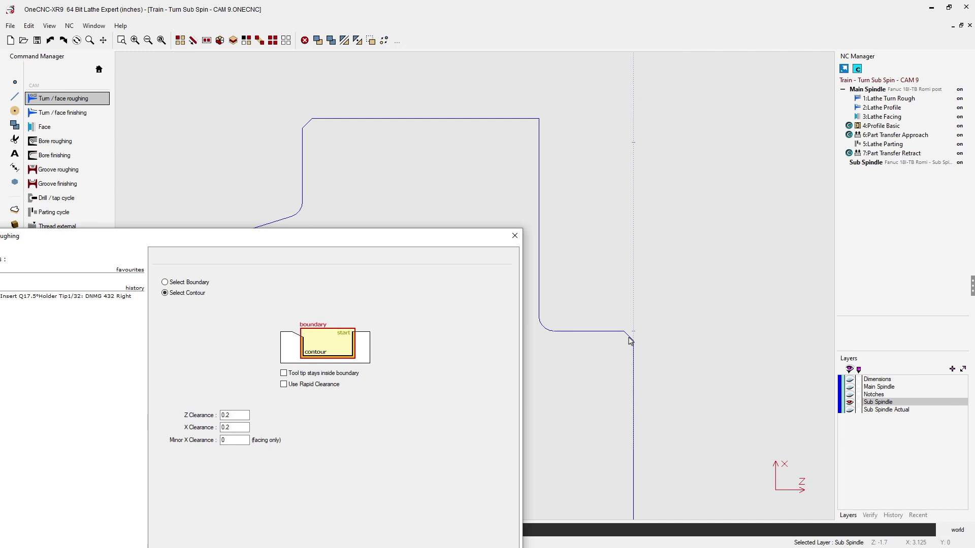
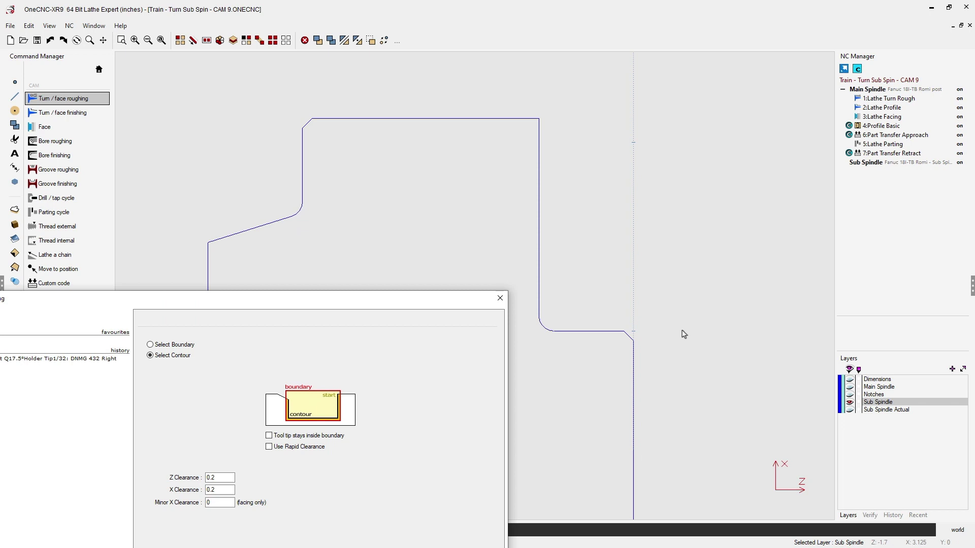
pyautogui.moveTo(468, 305); pyautogui.dragTo(491, 256)
pyautogui.moveTo(424, 256); pyautogui.dragTo(416, 332)
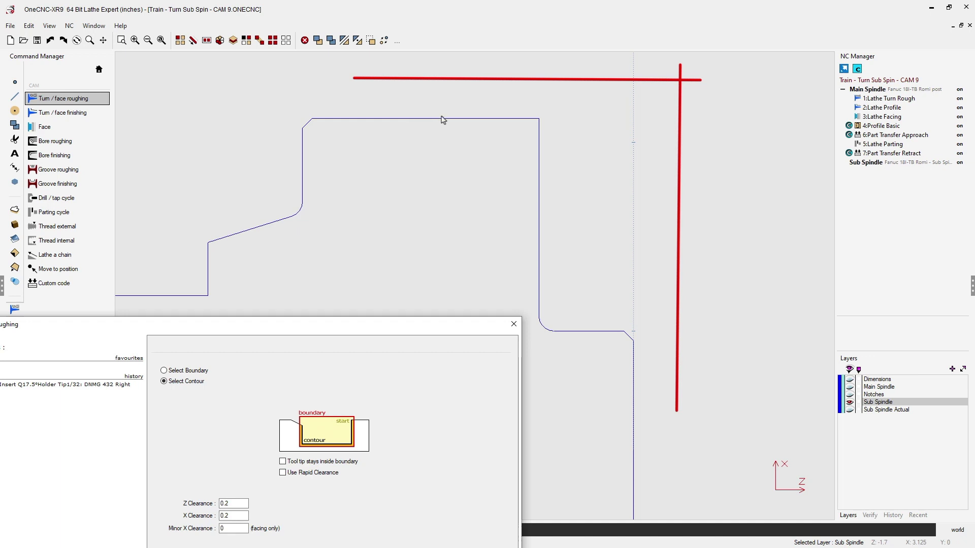
pyautogui.moveTo(419, 325); pyautogui.dragTo(571, 66)
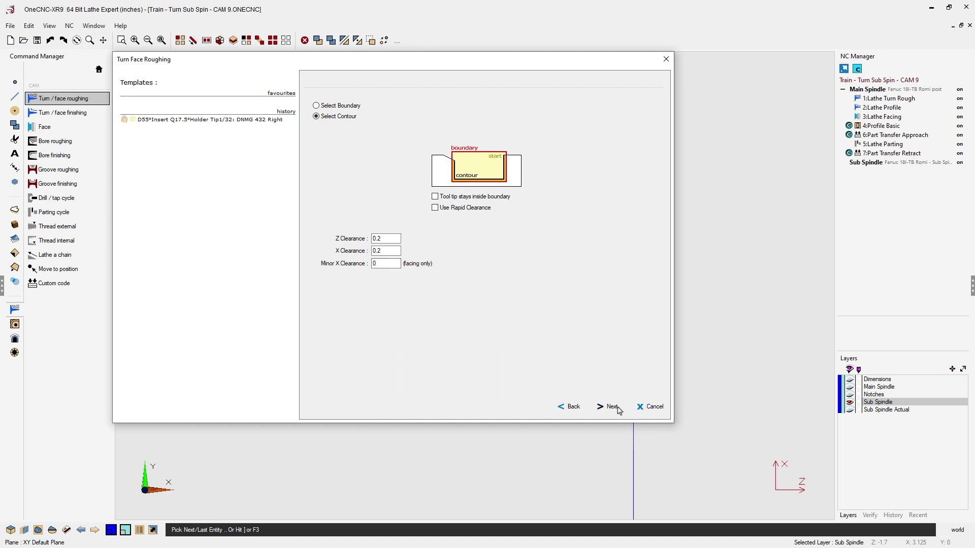
pyautogui.click(610, 407)
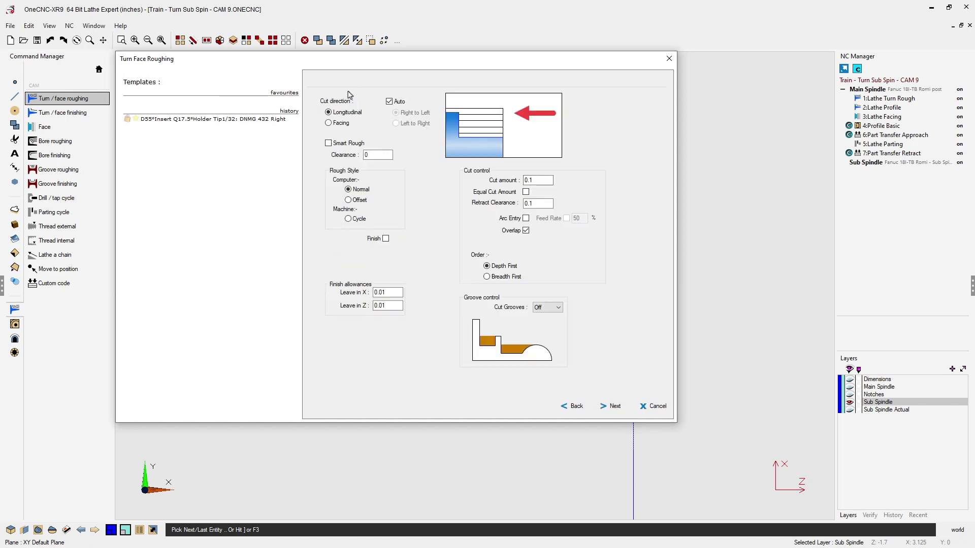
# Try the Facing and manual cut direction options, and return to Longitudinal with automatic direction
pyautogui.click(329, 123)
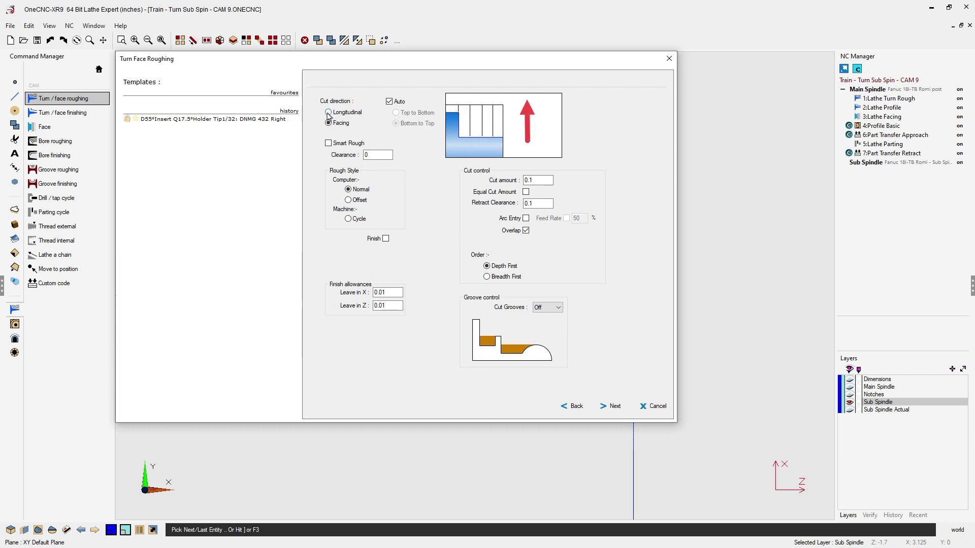
pyautogui.click(329, 113)
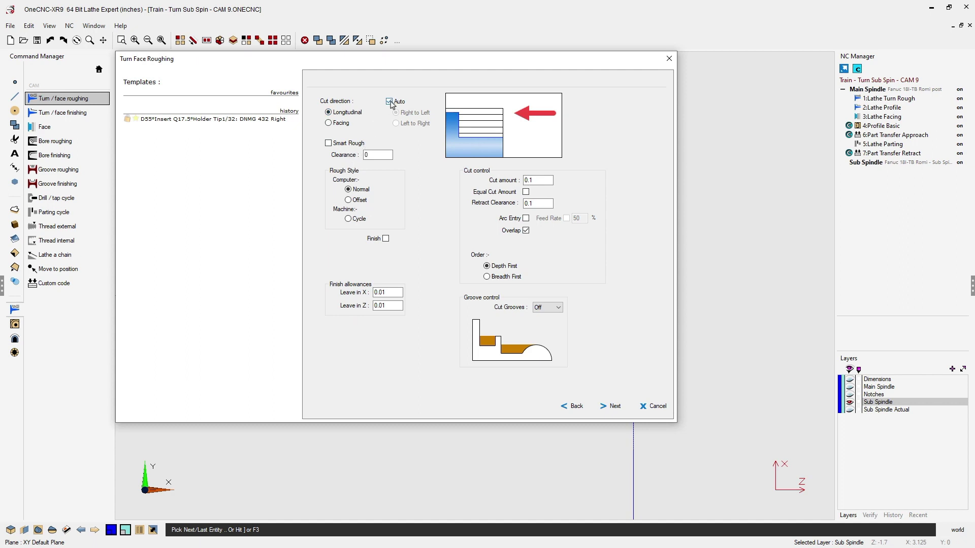
pyautogui.moveTo(425, 66); pyautogui.dragTo(308, 105)
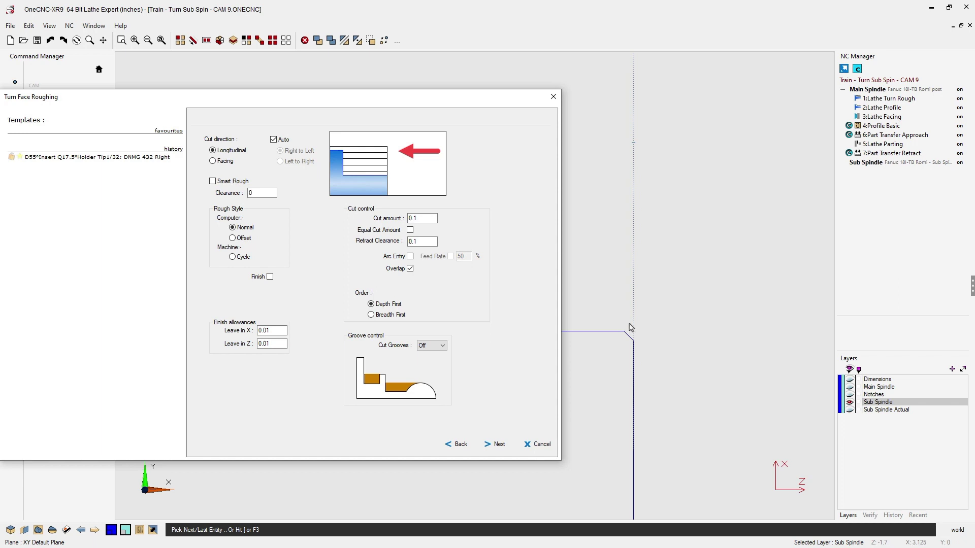
pyautogui.click(392, 106)
pyautogui.click(399, 127)
pyautogui.click(391, 105)
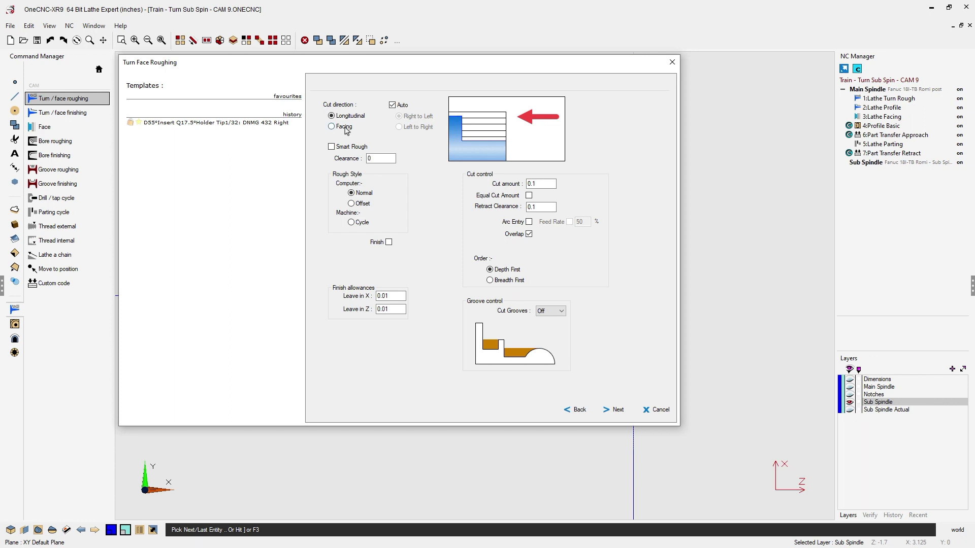
# Set the retract clearance to .05 and leave Cut Grooves at Off in the roughing cut settings
pyautogui.click(352, 204)
pyautogui.click(539, 186)
pyautogui.press('Tab')
pyautogui.press('Tab')
pyautogui.click(553, 316)
pyautogui.click(552, 327)
pyautogui.click(553, 313)
pyautogui.click(551, 328)
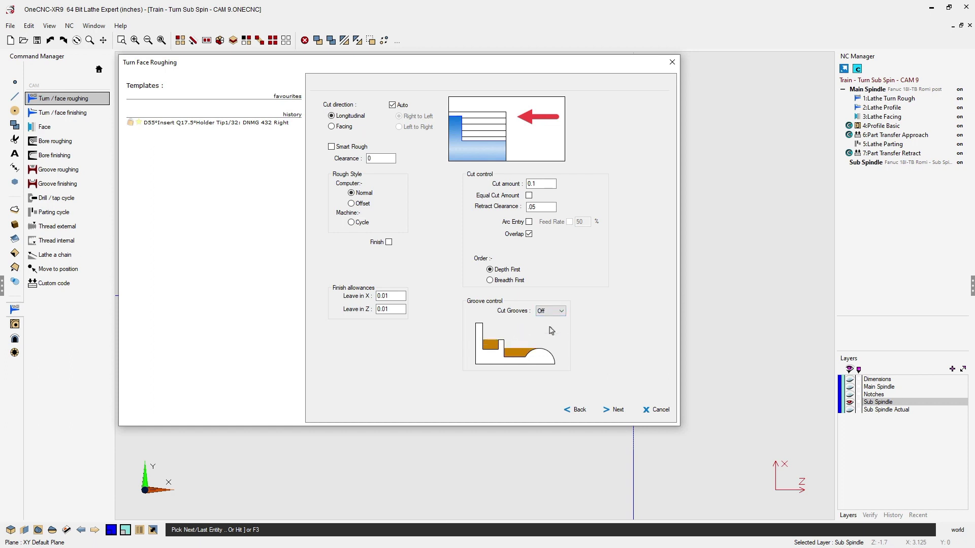
pyautogui.click(615, 409)
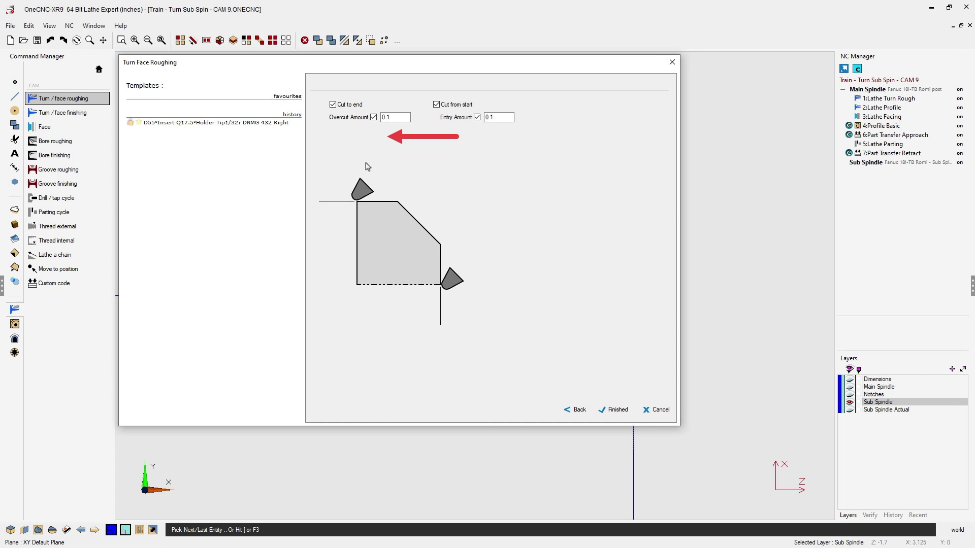
# Enable Cut to end and Cut from start with 0.1 overcut and entry amounts, and generate the roughing toolpath
pyautogui.click(334, 105)
pyautogui.click(436, 104)
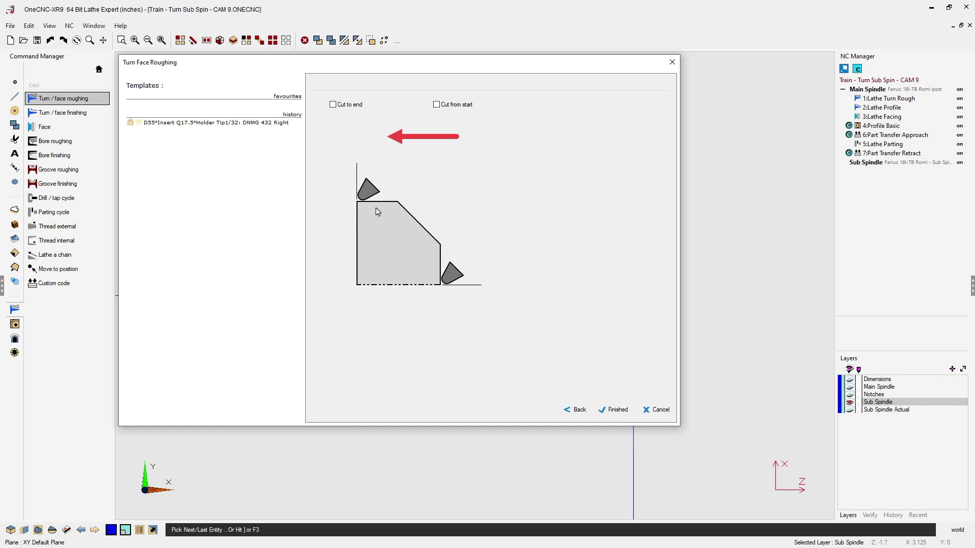
pyautogui.click(333, 105)
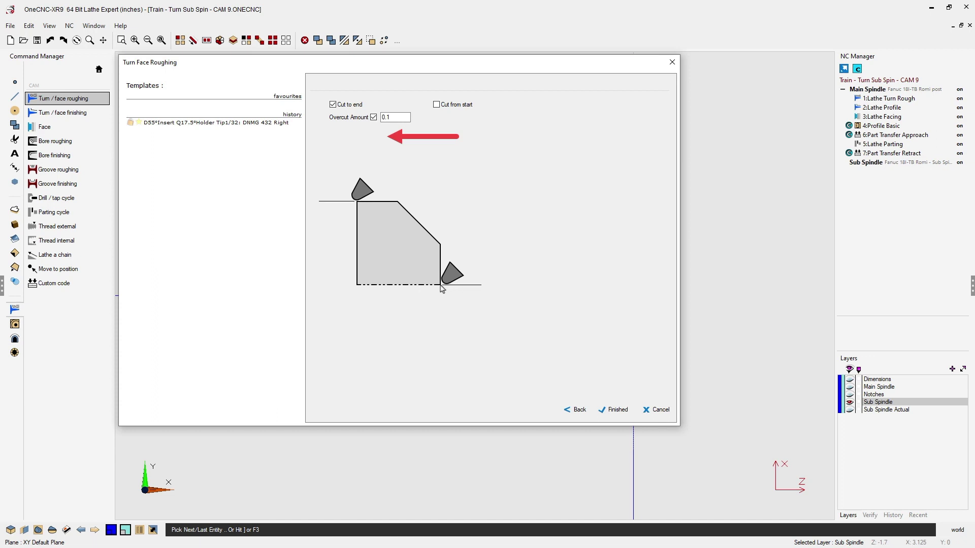
pyautogui.click(436, 105)
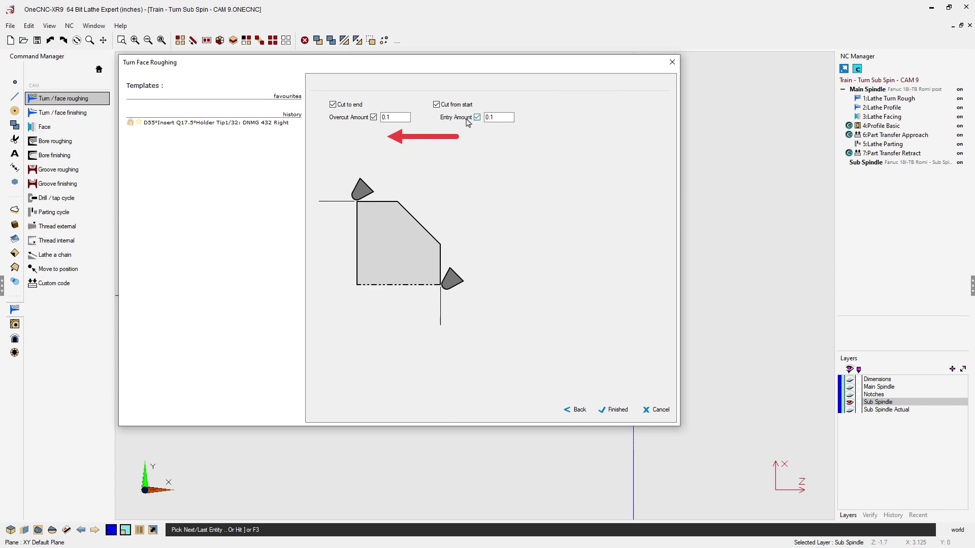
pyautogui.click(489, 118)
pyautogui.click(616, 411)
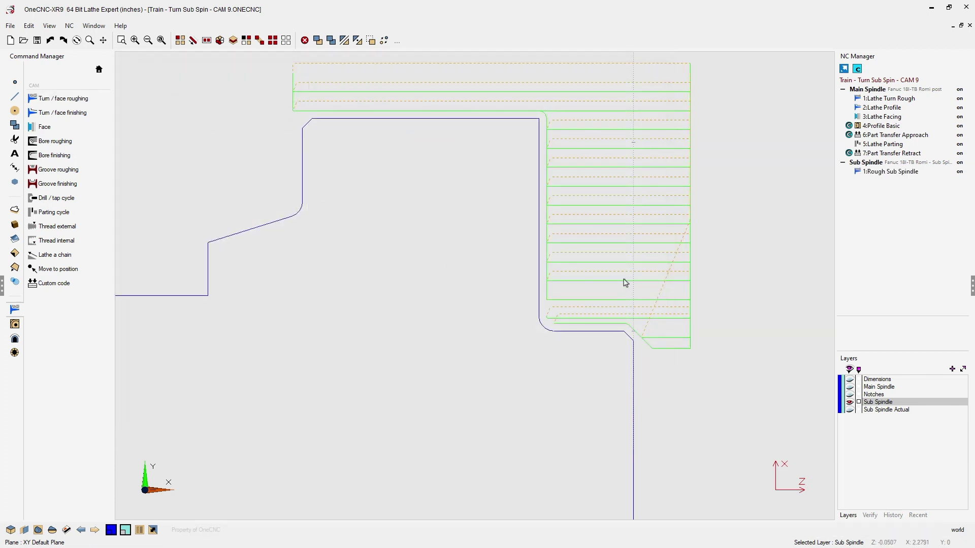